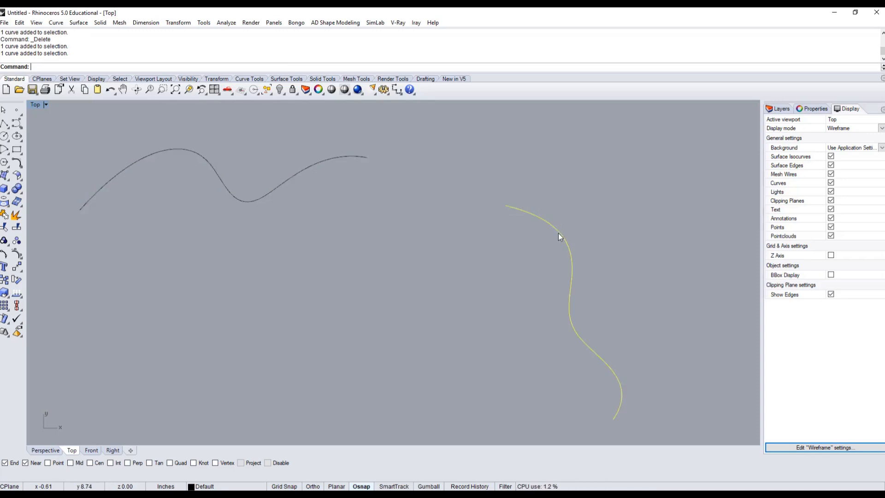
# Deselect the curve and open the Curve Tools flyout as a floating palette
pyautogui.click(488, 236)
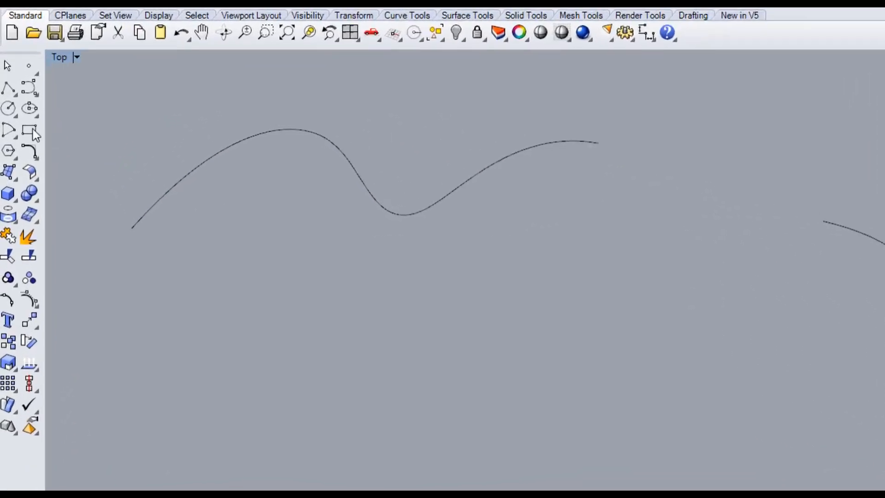
pyautogui.click(17, 163)
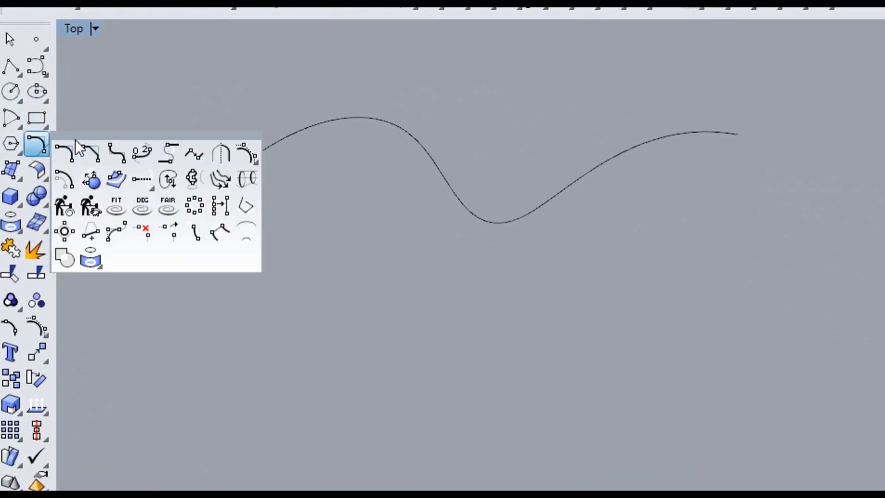
pyautogui.moveTo(74, 139); pyautogui.dragTo(138, 249)
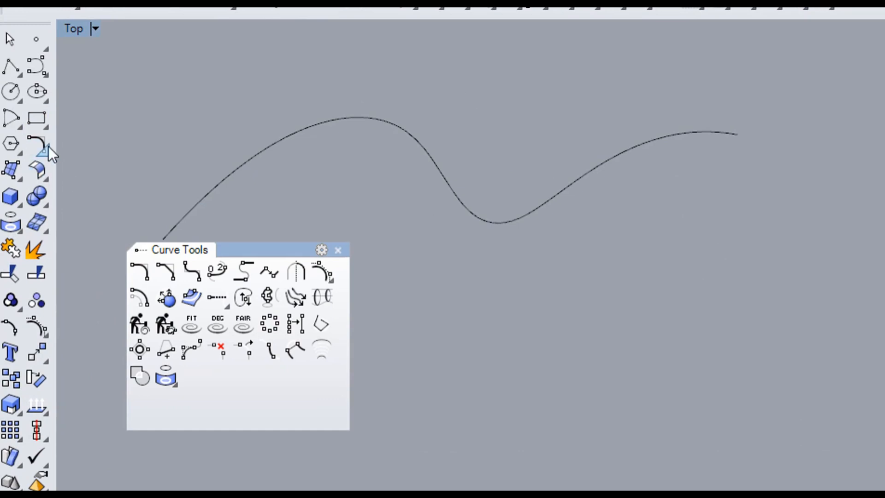
# Try an adjustable curve blend between the two curves, switching both ends' continuity to Position, then cancel it
pyautogui.click(214, 276)
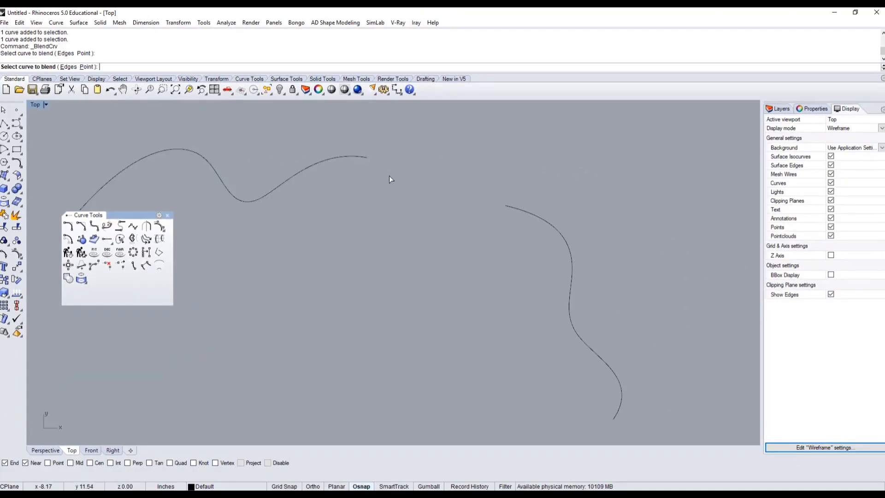
pyautogui.click(507, 204)
pyautogui.click(292, 273)
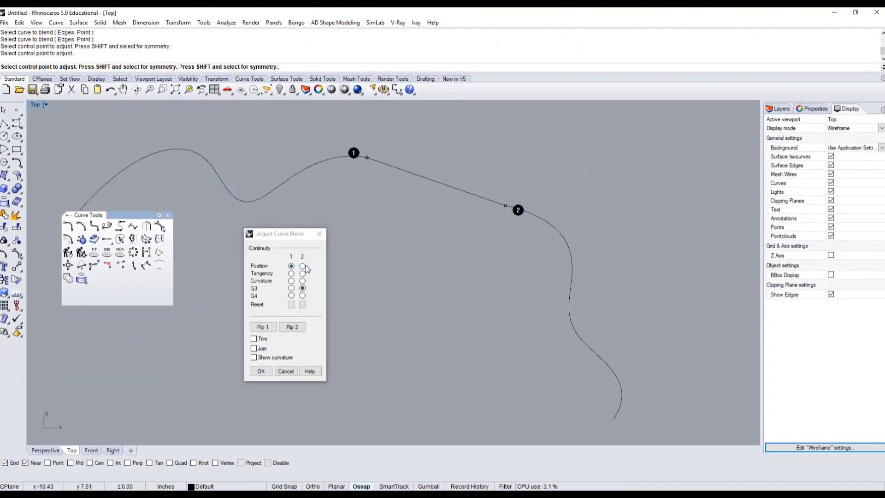
pyautogui.click(291, 280)
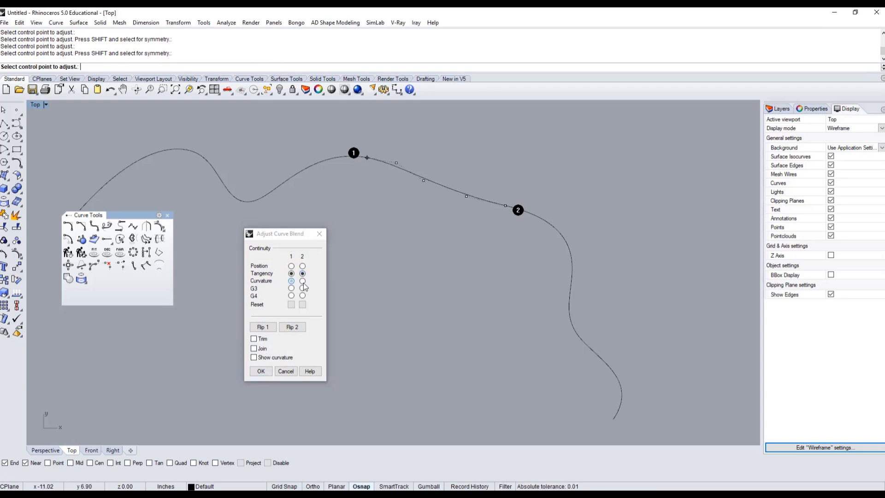
pyautogui.click(291, 266)
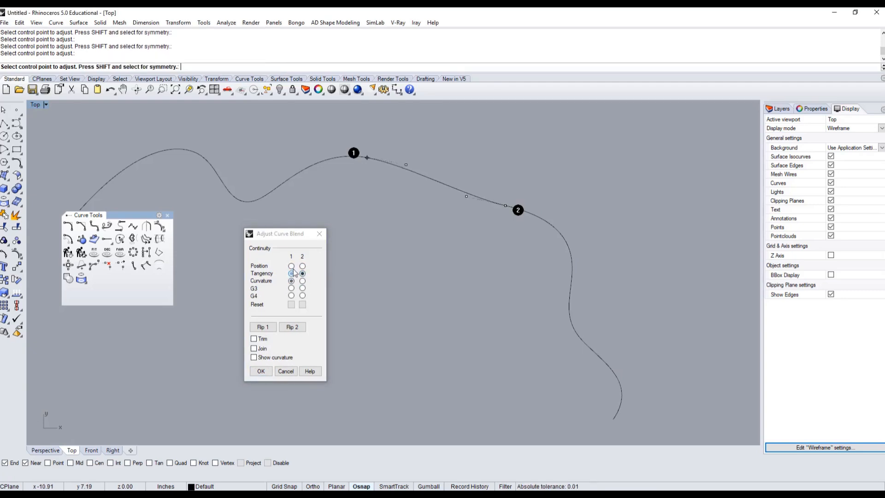
pyautogui.click(302, 266)
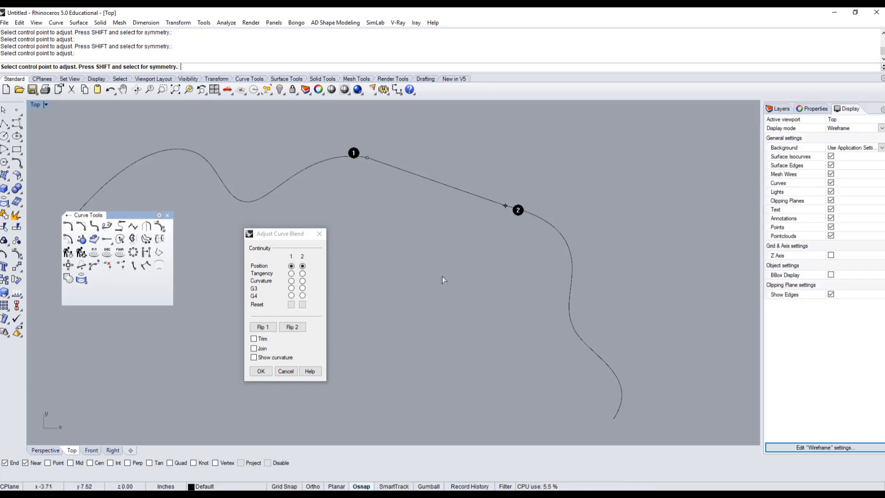
pyautogui.click(286, 371)
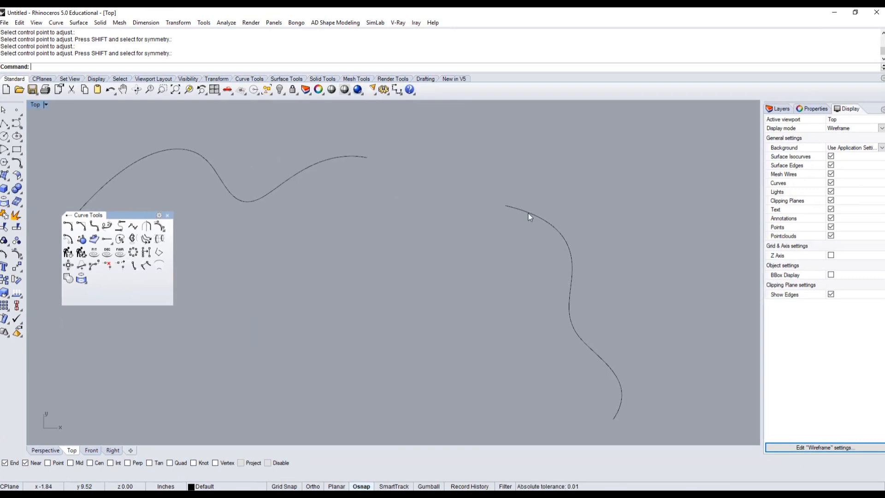
pyautogui.click(528, 212)
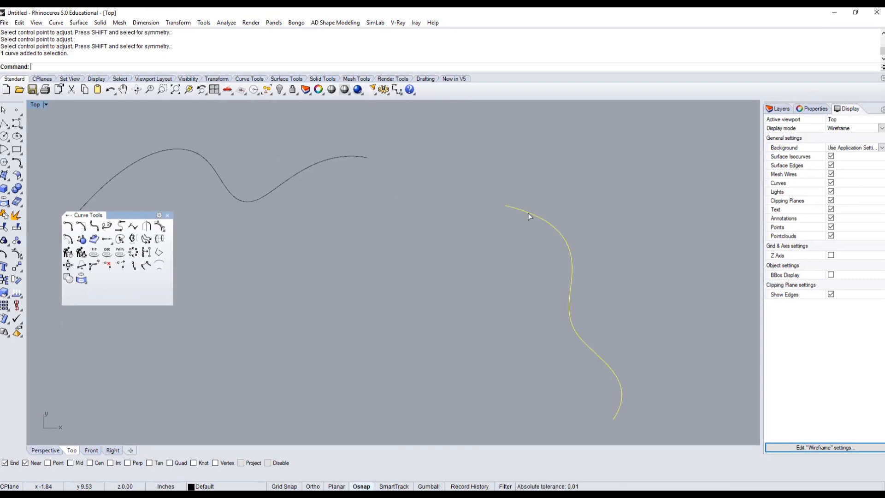
pyautogui.click(345, 157)
pyautogui.click(361, 190)
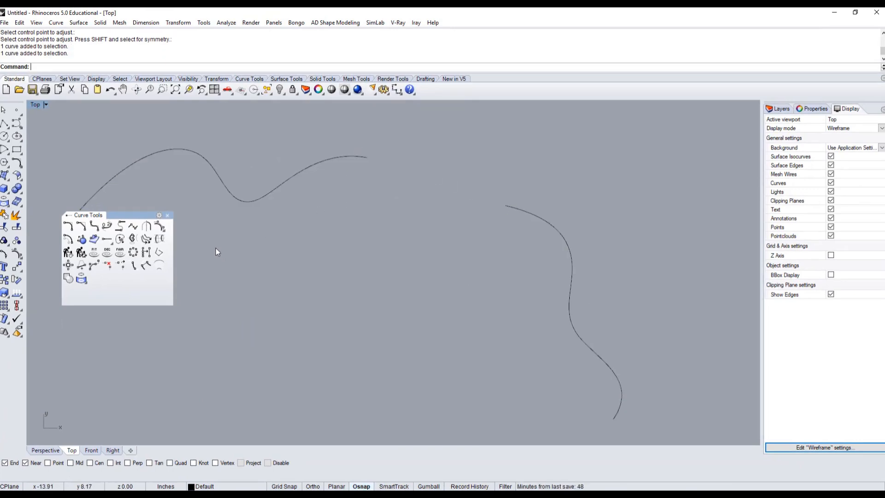
# Start Match Curve, picking the right curve's upper end to change and the top curve's right end to match
pyautogui.click(134, 226)
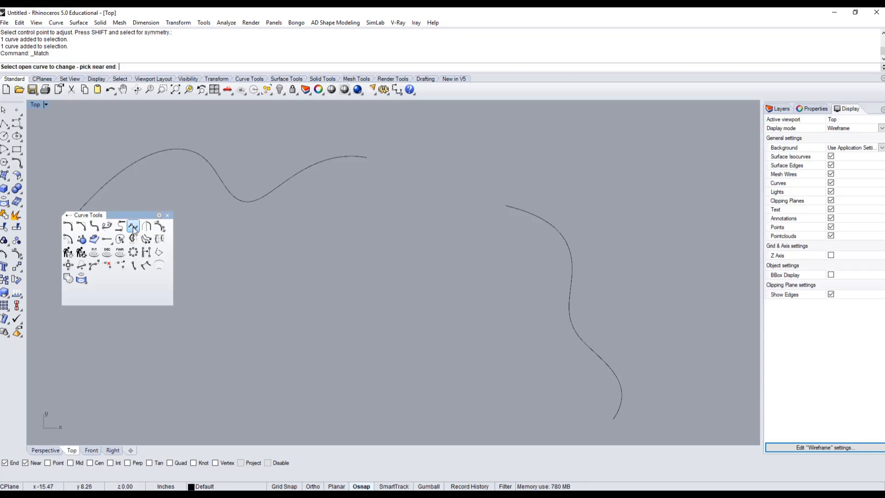
pyautogui.click(507, 207)
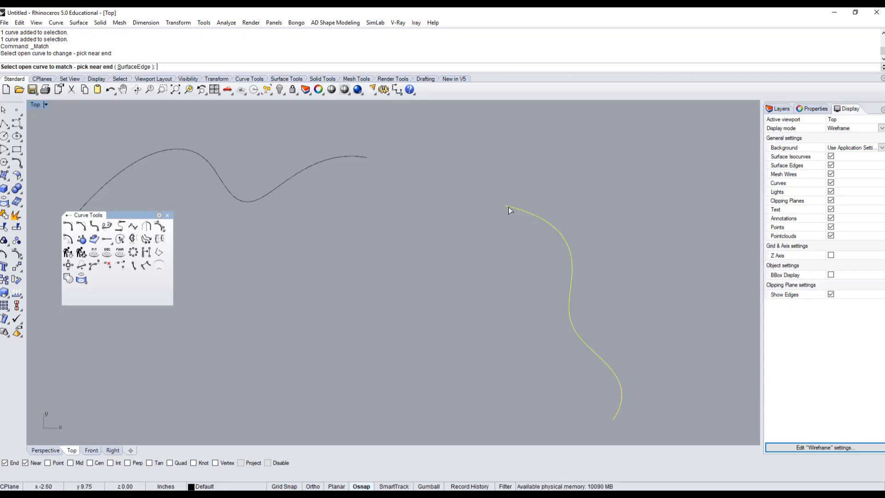
pyautogui.click(361, 157)
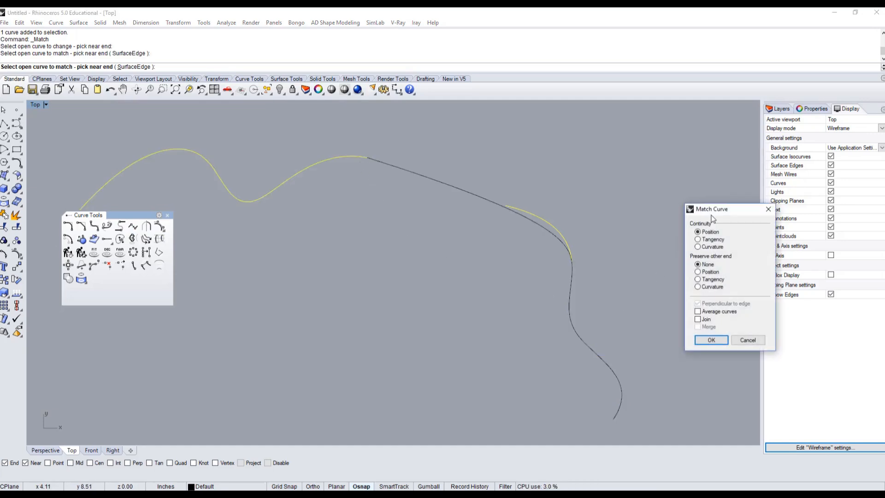
pyautogui.moveTo(716, 209); pyautogui.dragTo(658, 140)
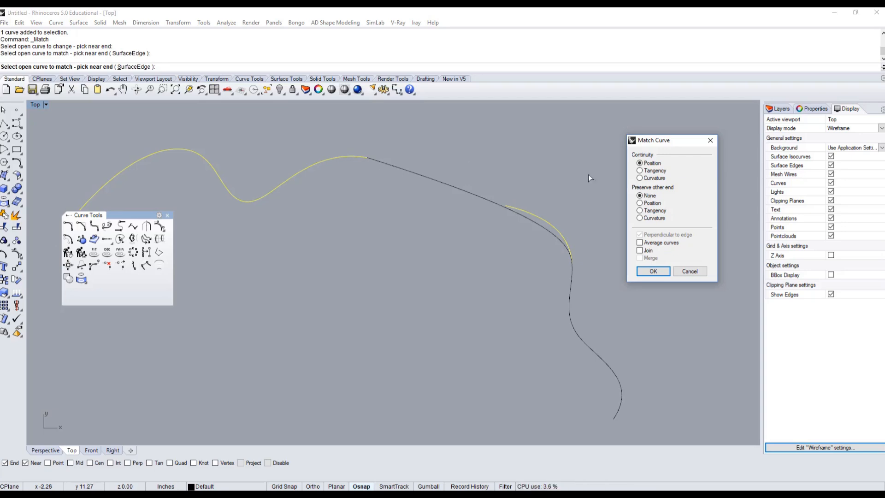
# Compare Position, Tangency and Curvature continuity for the match, ending on Tangency
pyautogui.click(657, 174)
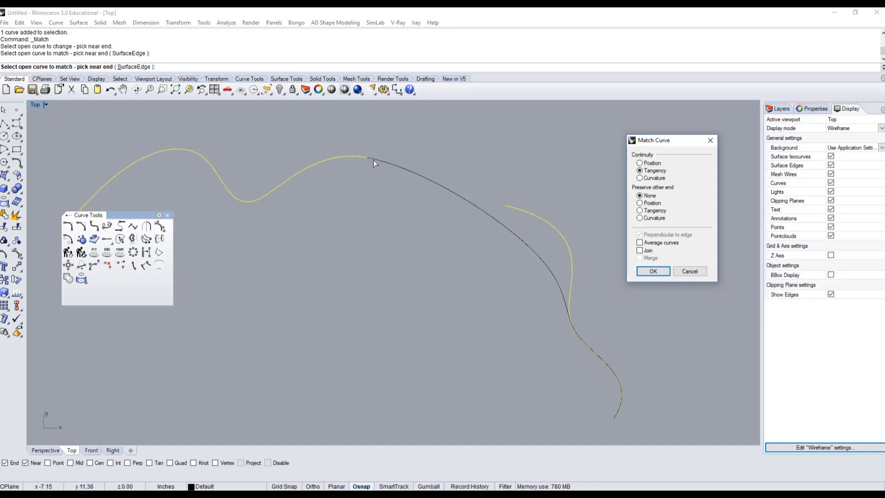
pyautogui.click(654, 164)
pyautogui.click(655, 171)
pyautogui.click(650, 179)
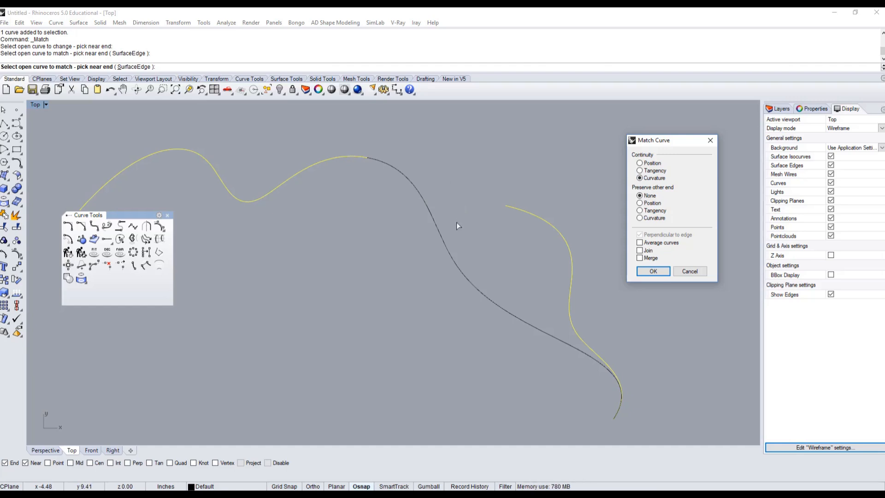
pyautogui.click(658, 172)
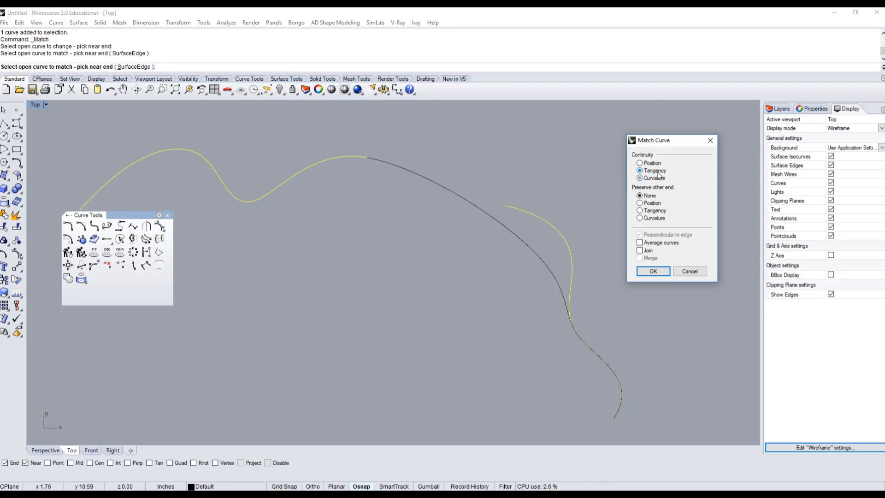
pyautogui.click(658, 178)
pyautogui.click(658, 171)
pyautogui.click(658, 178)
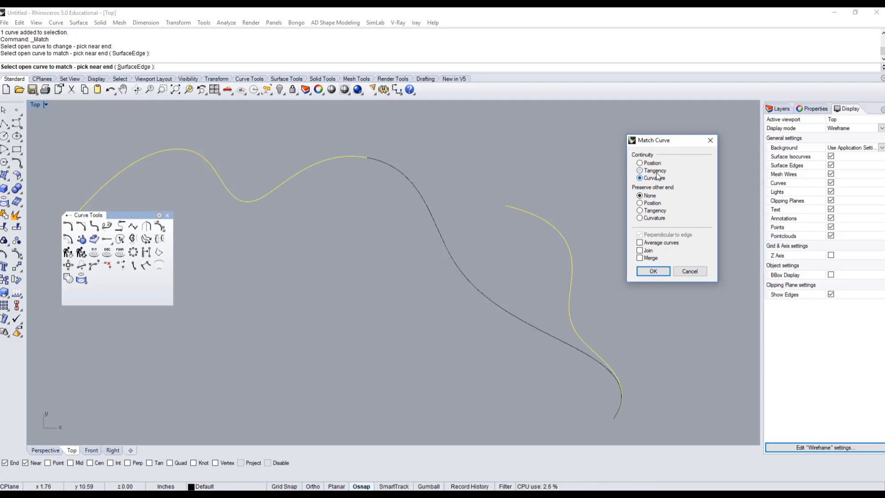
pyautogui.click(658, 171)
pyautogui.click(658, 177)
pyautogui.click(659, 171)
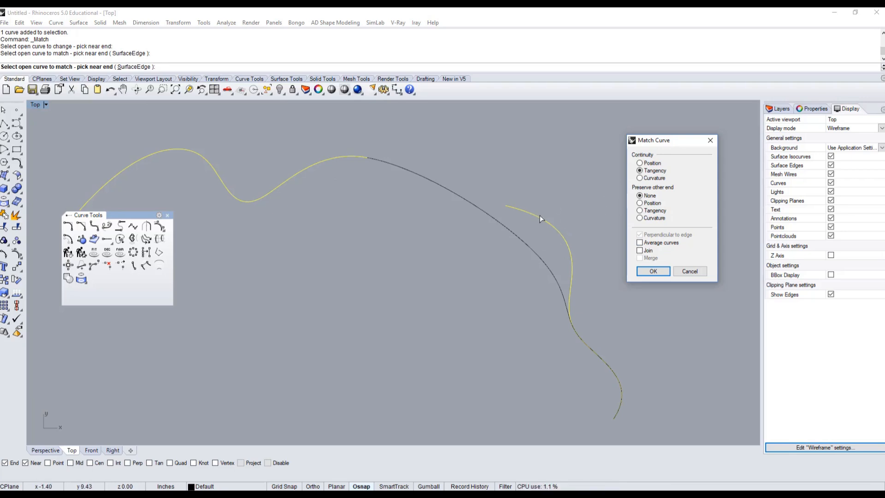
# Apply the match with Curvature continuity, Average curves and Merge enabled
pyautogui.click(639, 243)
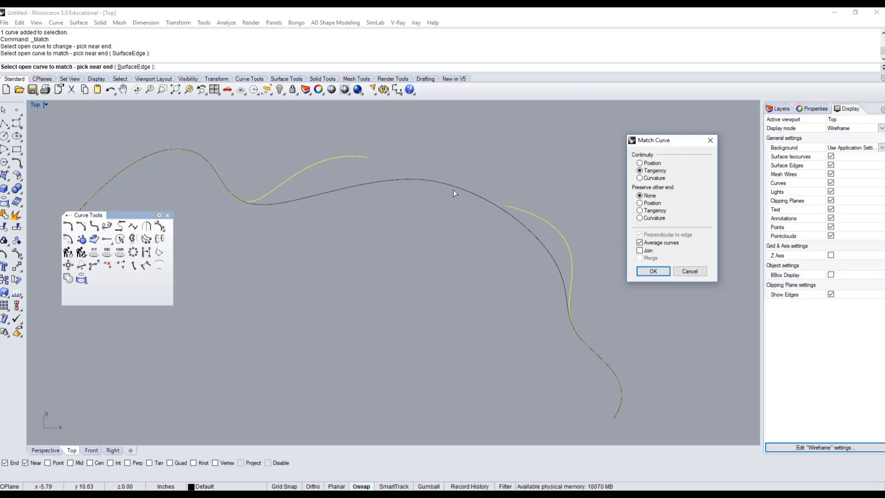
pyautogui.click(640, 179)
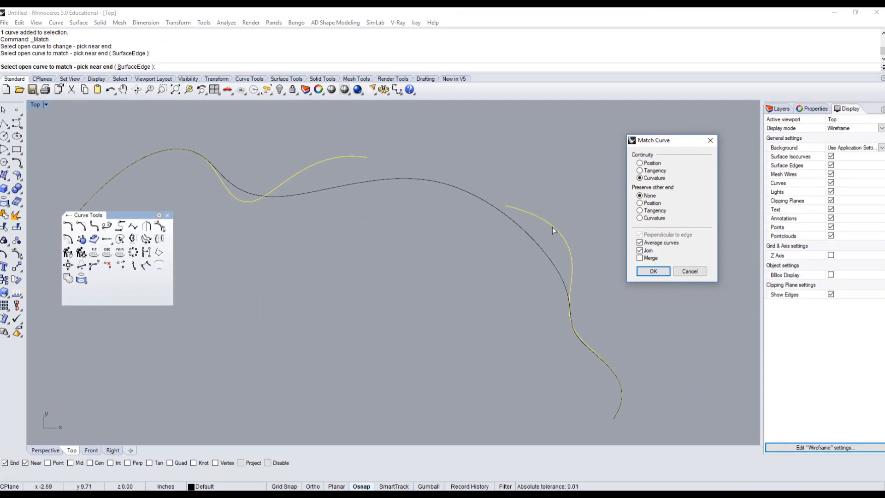
pyautogui.click(641, 250)
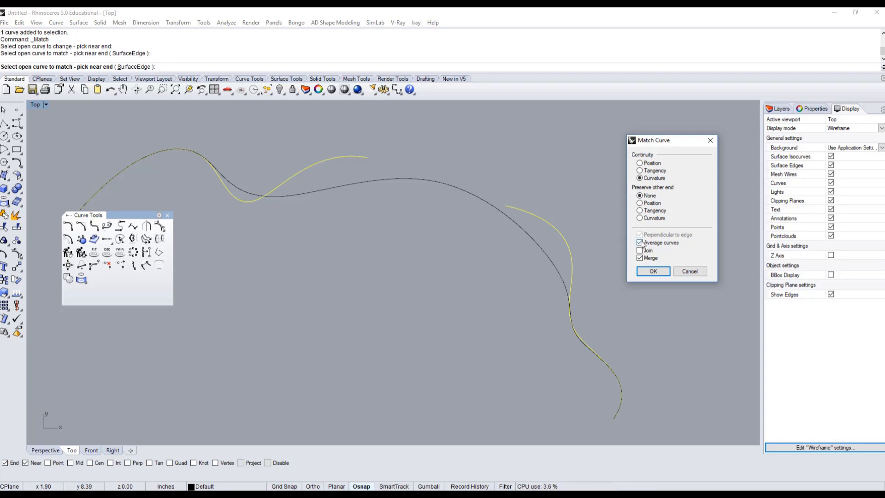
pyautogui.click(656, 272)
# Try to explode the merged curve, then undo the curve match
pyautogui.click(519, 230)
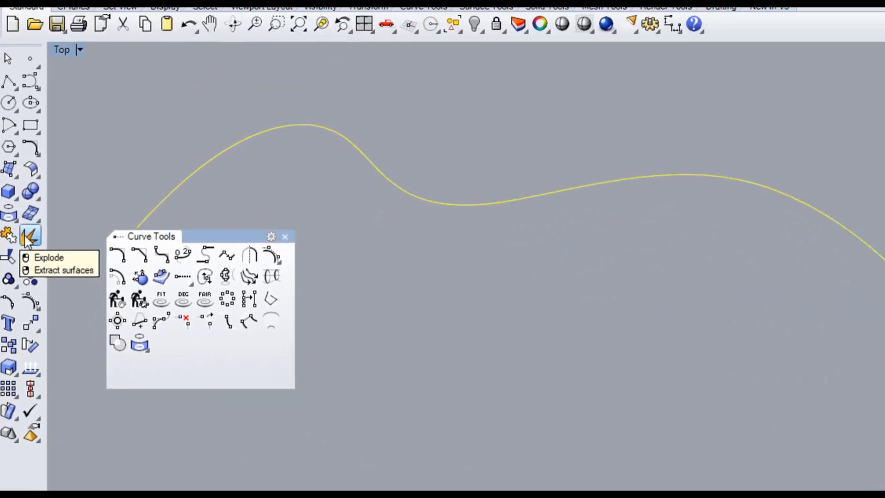
pyautogui.click(26, 238)
pyautogui.click(587, 186)
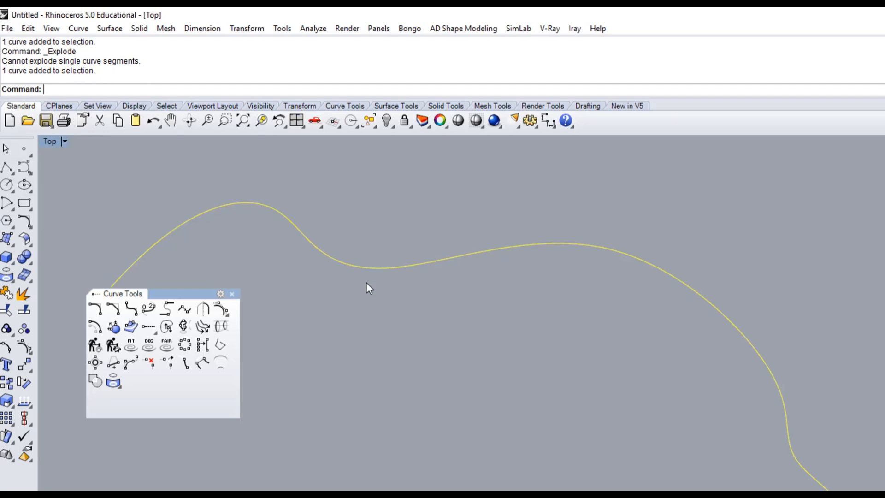
pyautogui.click(383, 204)
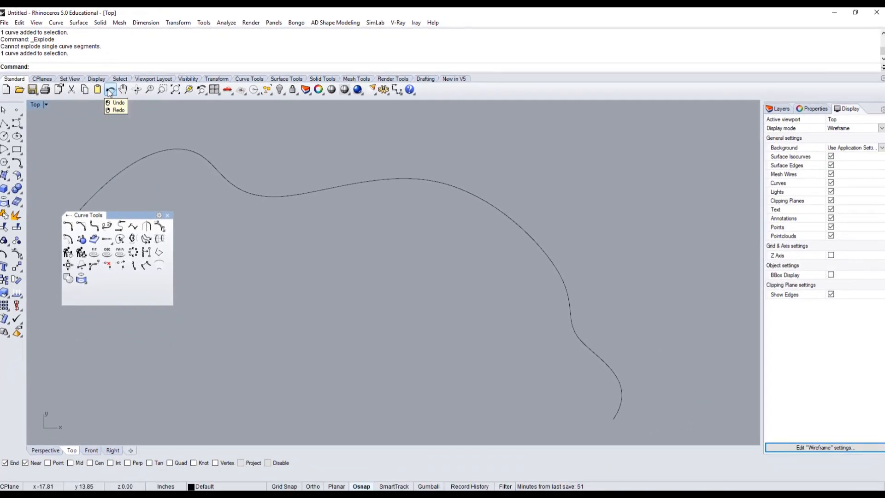
pyautogui.click(110, 91)
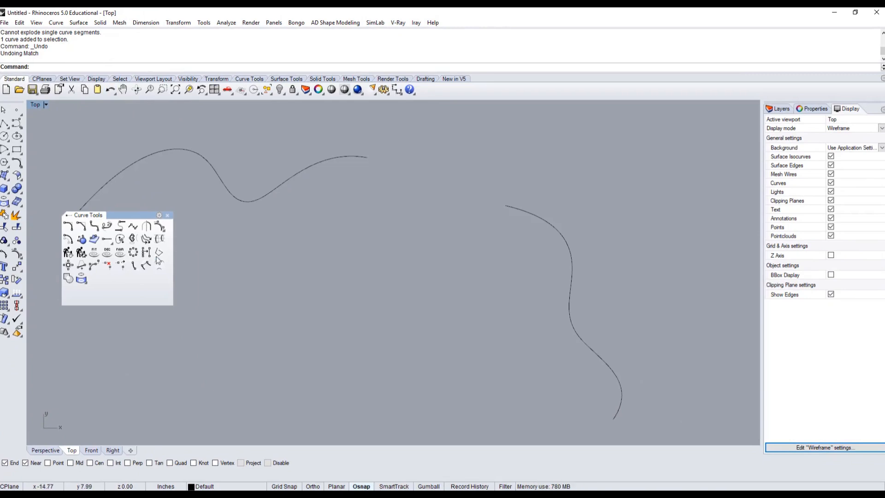
# Start Match Curve again, picking the top curve's right end to change and the right curve's upper end to match
pyautogui.click(134, 228)
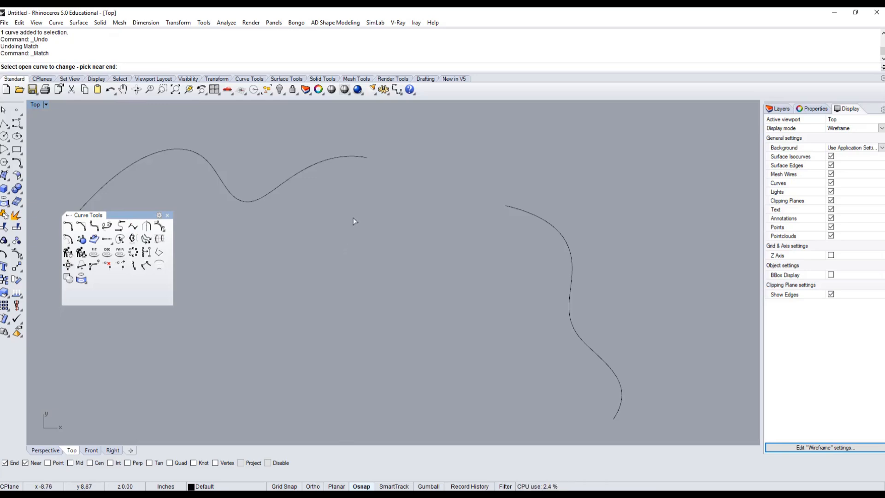
pyautogui.click(350, 156)
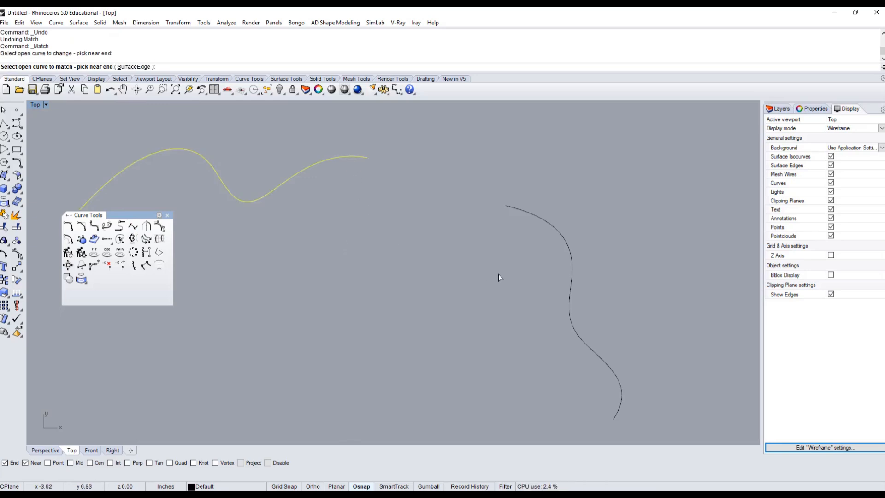
pyautogui.click(519, 209)
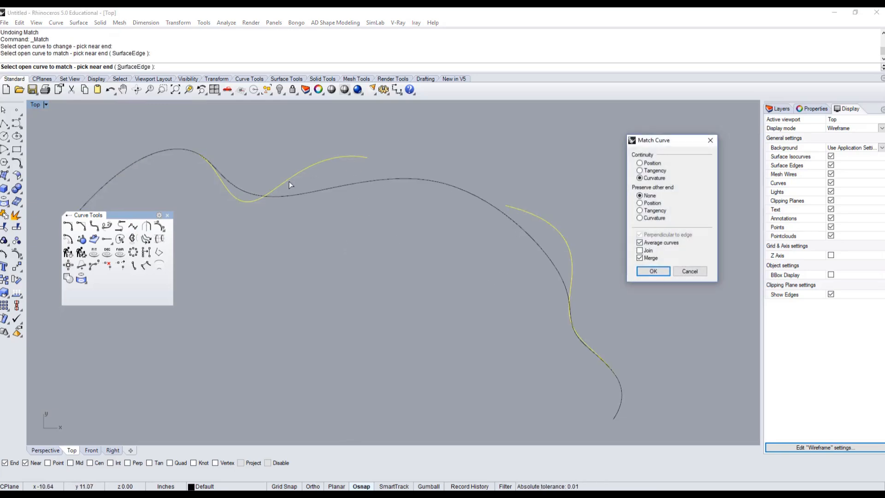
# Compare Position, Tangency and Curvature continuity for the match with Average curves and Merge turned off
pyautogui.click(639, 243)
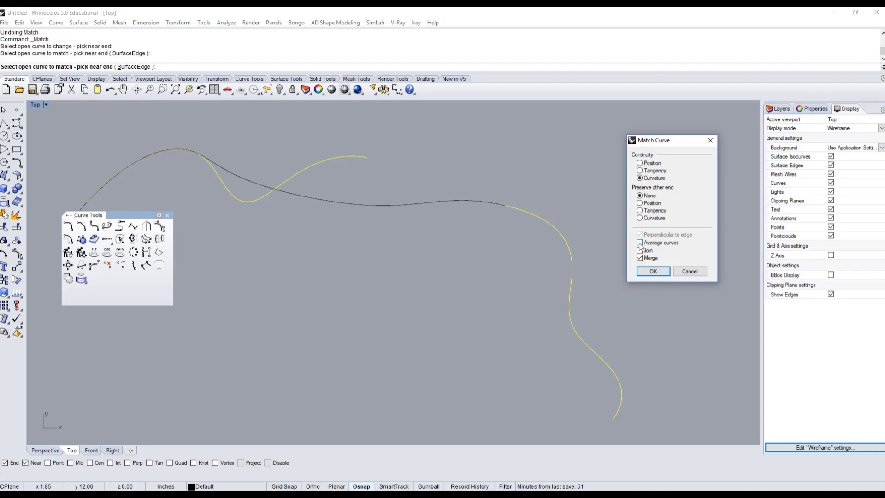
pyautogui.click(655, 256)
pyautogui.click(649, 164)
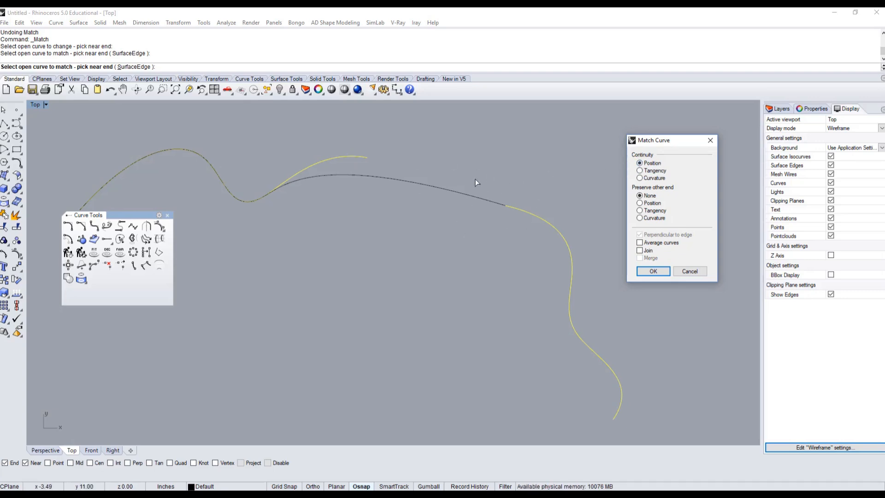
pyautogui.scroll(5, 519, 211)
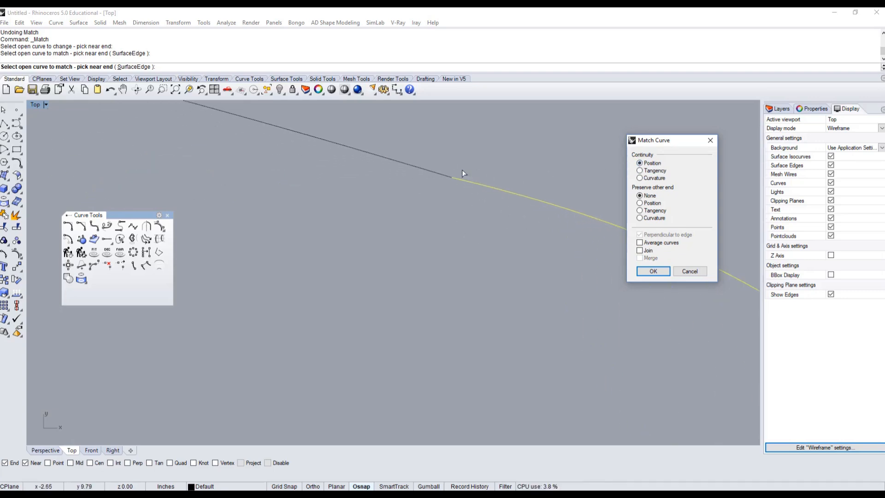
pyautogui.scroll(-5, 457, 182)
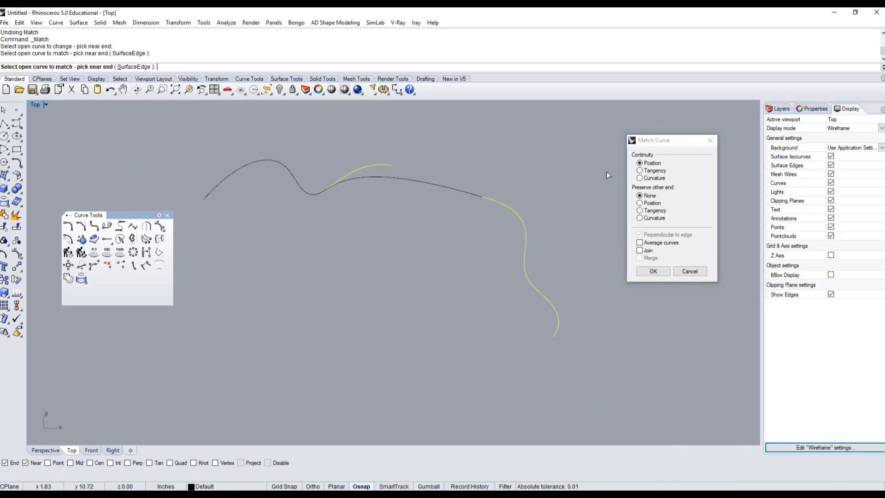
pyautogui.click(640, 171)
pyautogui.scroll(2, 461, 214)
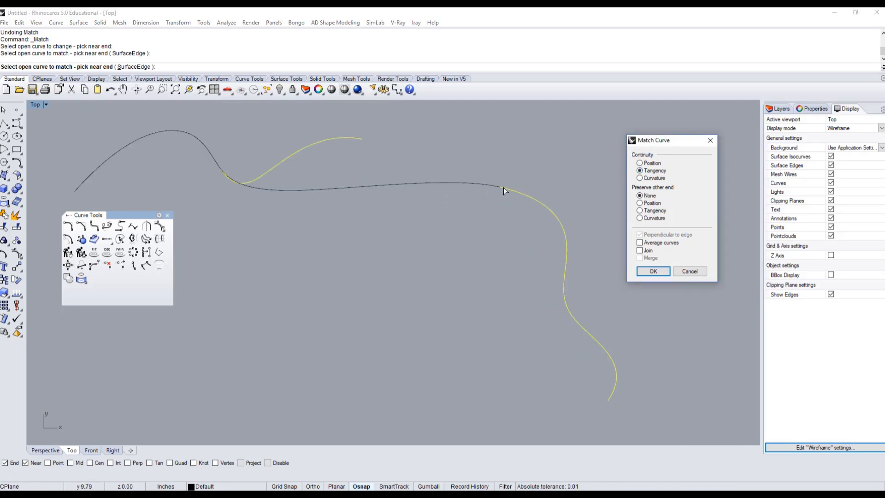
pyautogui.scroll(2, 503, 187)
pyautogui.scroll(2, 452, 181)
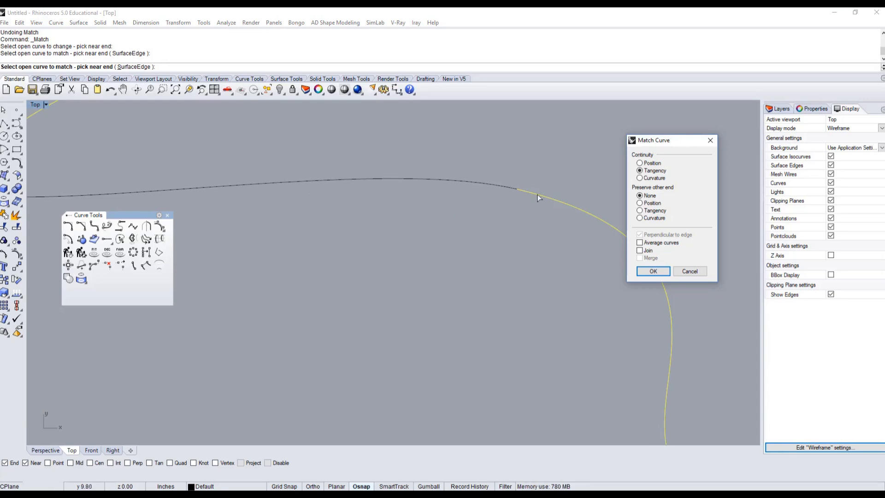
pyautogui.click(640, 178)
pyautogui.scroll(-2, 479, 237)
pyautogui.scroll(-2, 471, 238)
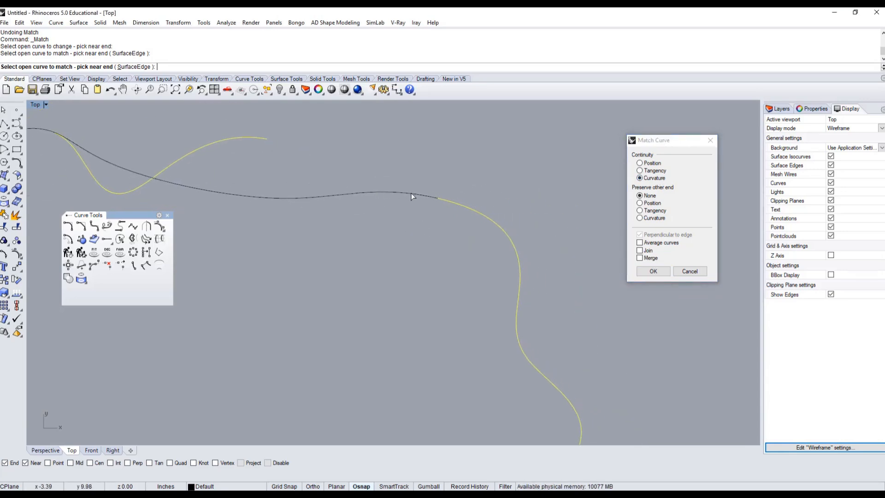
pyautogui.scroll(-2, 443, 195)
# Compare the Preserve other end options for the match, then cancel the Match Curve command
pyautogui.moveTo(438, 197); pyautogui.dragTo(386, 215, button='right')
pyautogui.moveTo(302, 183); pyautogui.dragTo(356, 201, button='right')
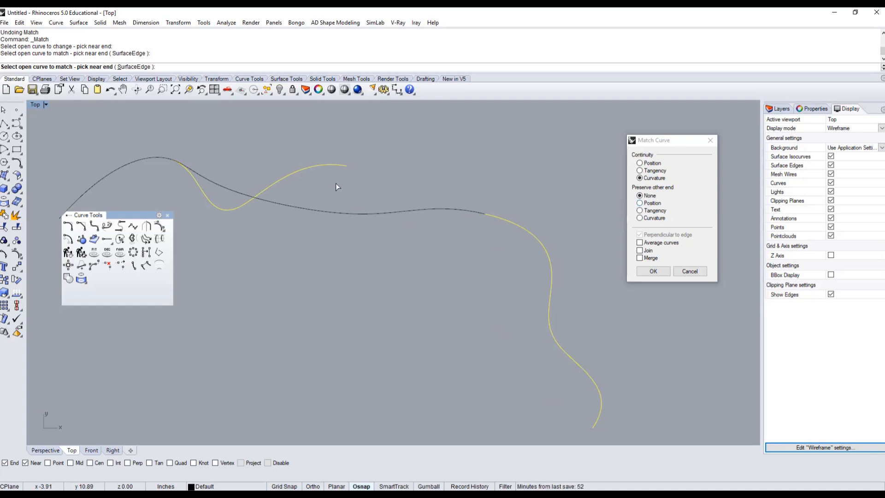
pyautogui.moveTo(242, 186); pyautogui.dragTo(385, 191, button='right')
pyautogui.moveTo(216, 203); pyautogui.dragTo(290, 207, button='right')
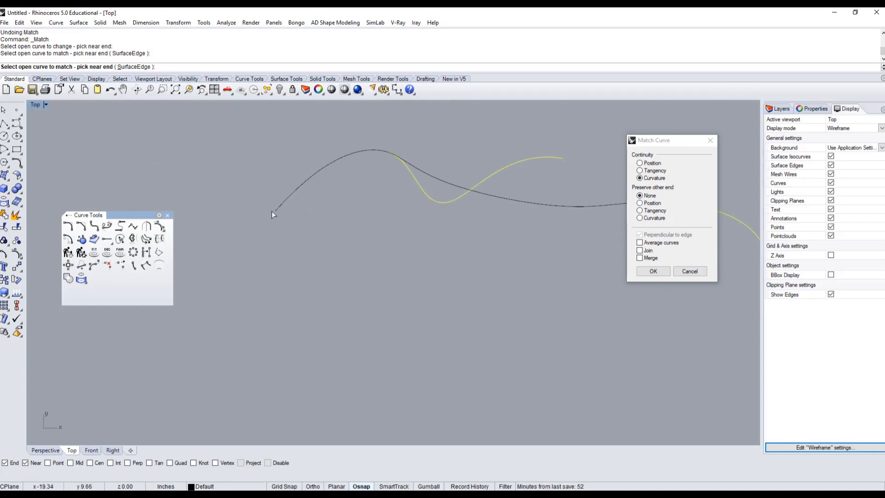
pyautogui.click(650, 204)
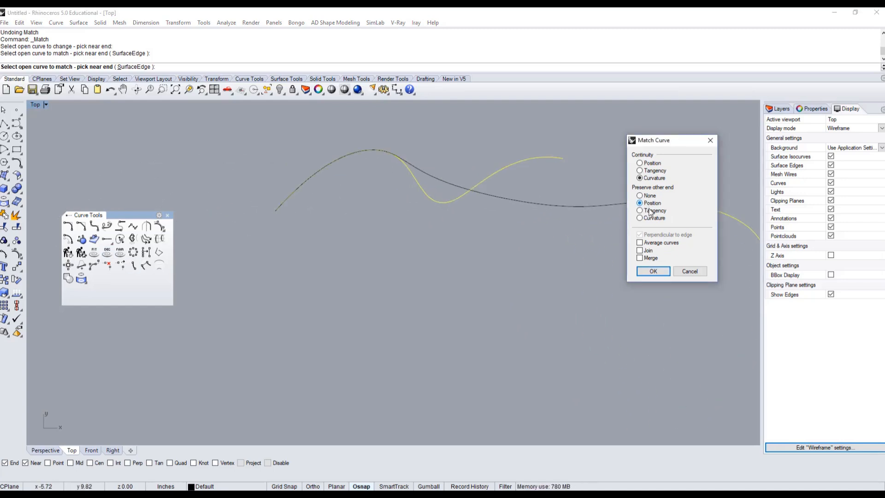
pyautogui.click(655, 209)
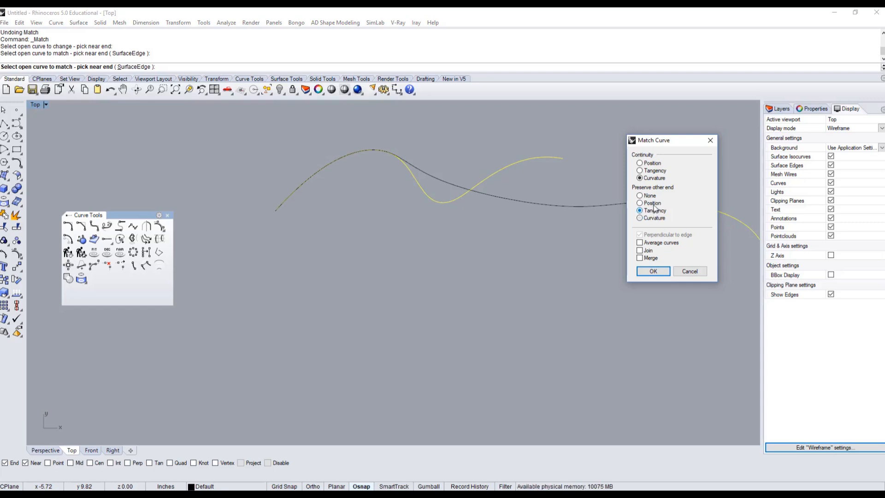
pyautogui.click(652, 196)
pyautogui.moveTo(499, 175); pyautogui.dragTo(305, 186, button='right')
pyautogui.scroll(4, 583, 223)
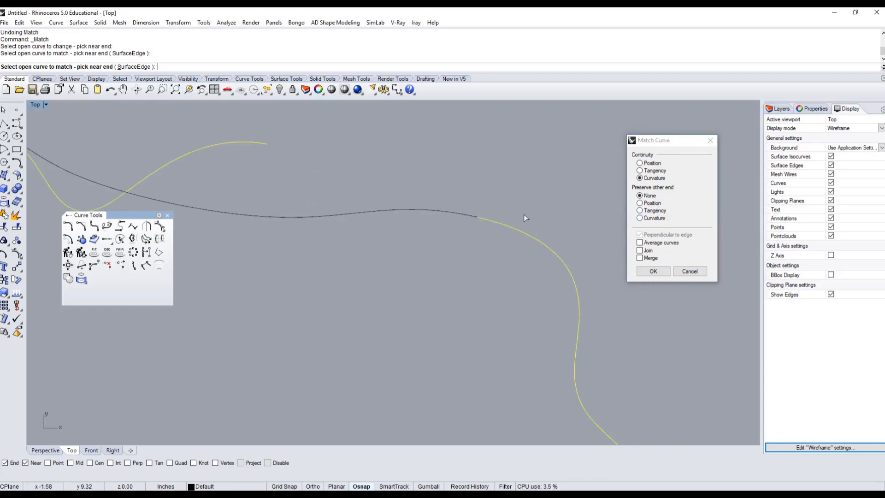
pyautogui.click(649, 203)
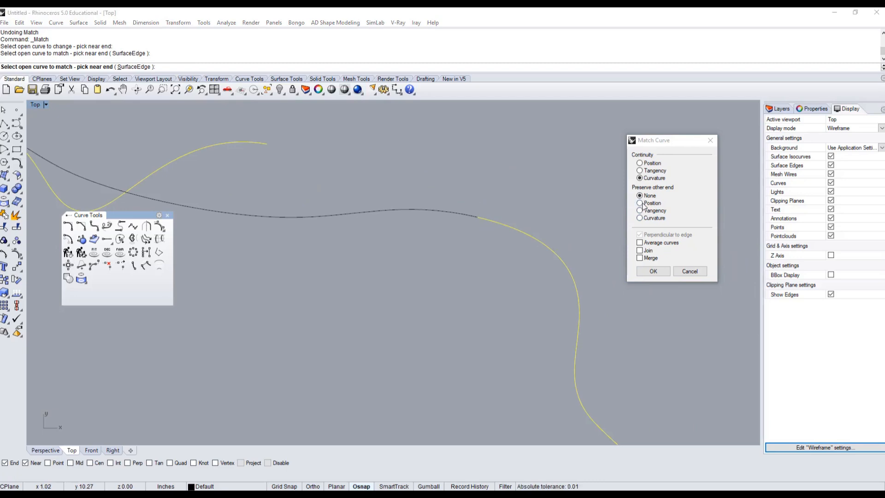
pyautogui.click(643, 210)
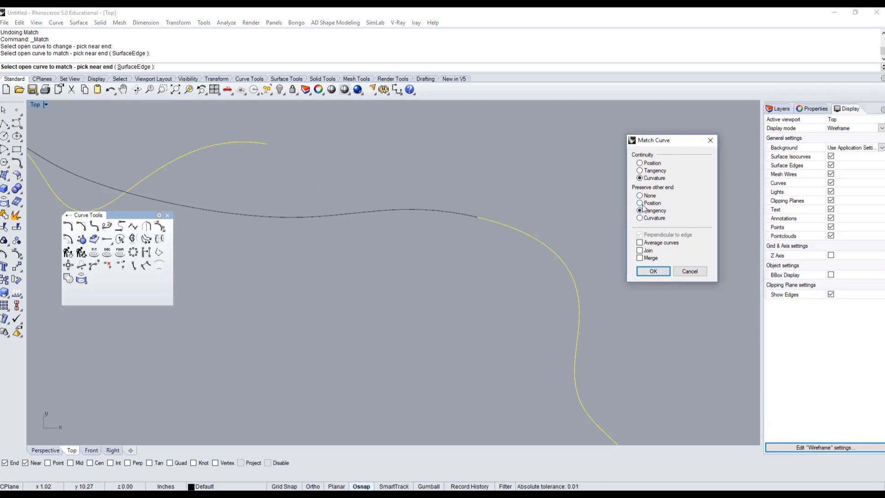
pyautogui.click(643, 204)
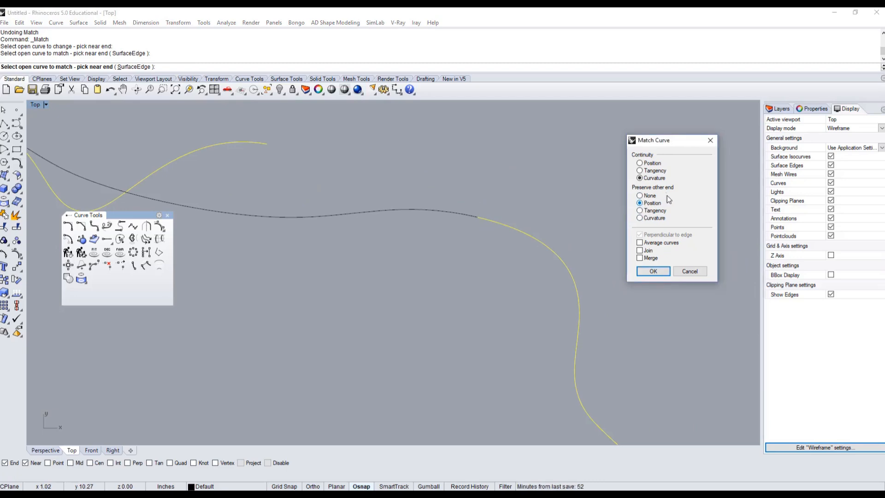
pyautogui.click(651, 218)
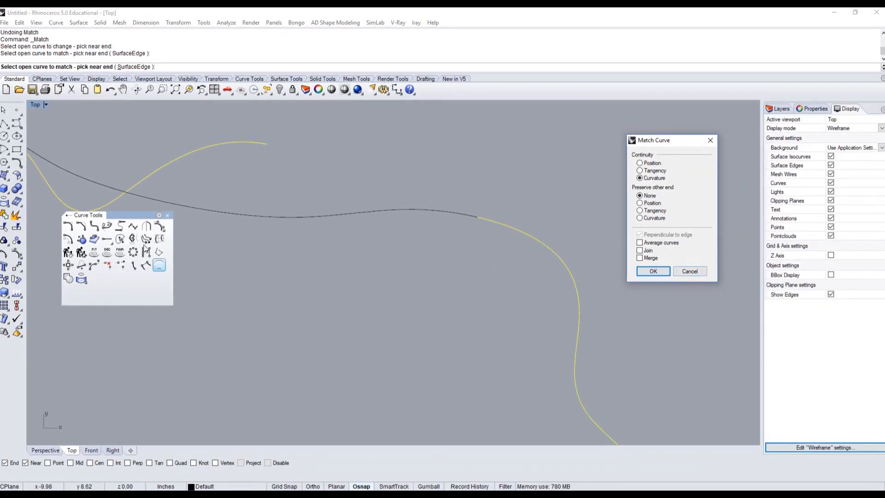
pyautogui.click(690, 271)
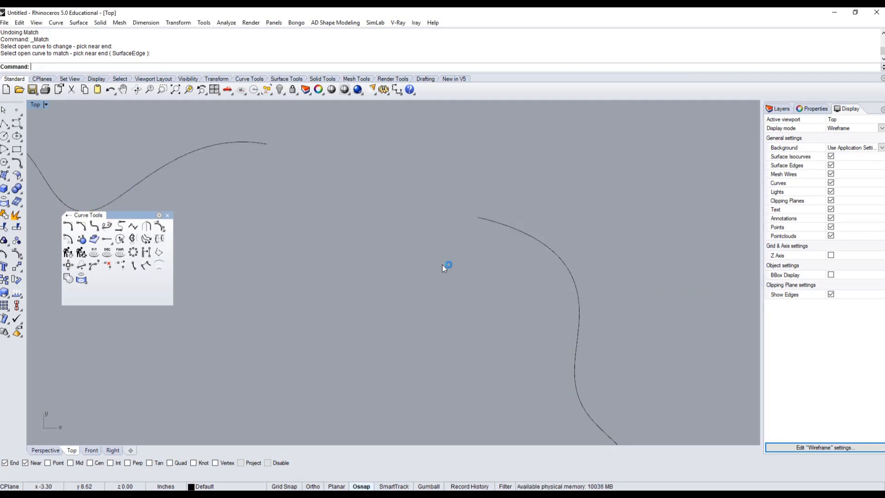
# Copy both curves straight down to create a second pair below the originals
pyautogui.scroll(-3, 428, 262)
pyautogui.click(562, 245)
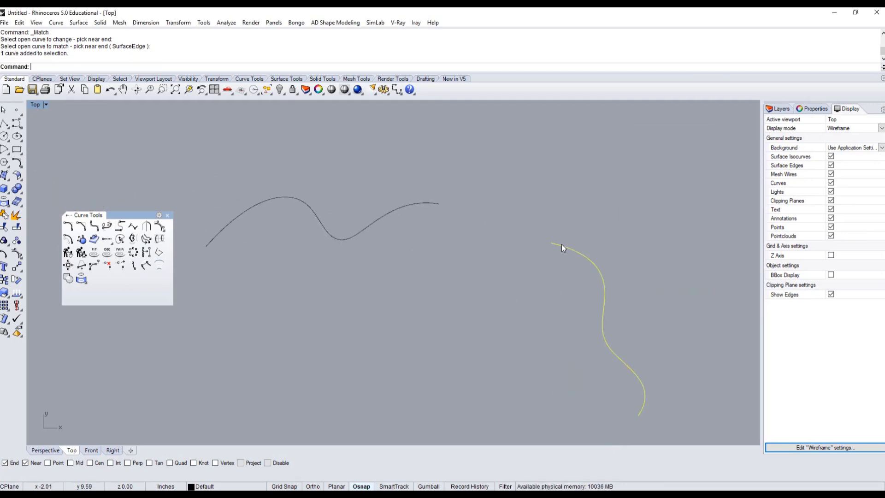
pyautogui.click(421, 205)
pyautogui.click(451, 235)
pyautogui.scroll(-8, 453, 236)
pyautogui.moveTo(458, 251); pyautogui.dragTo(465, 219, button='right')
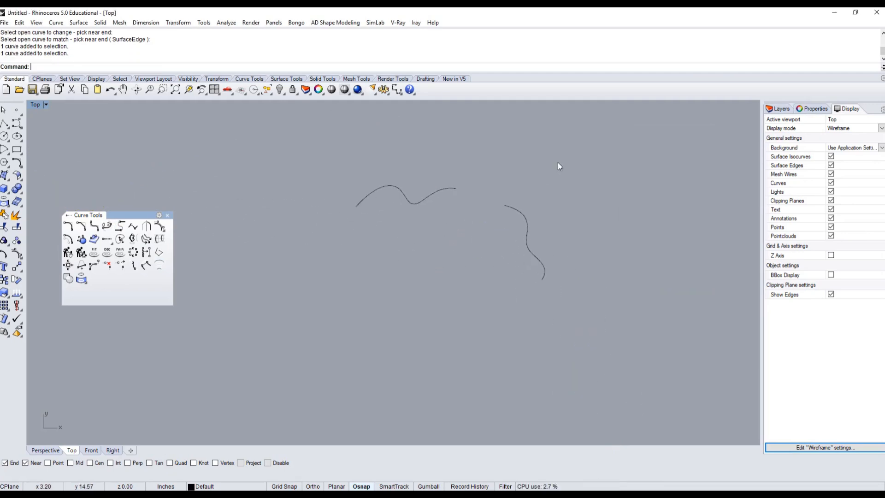
pyautogui.moveTo(559, 164); pyautogui.dragTo(408, 252)
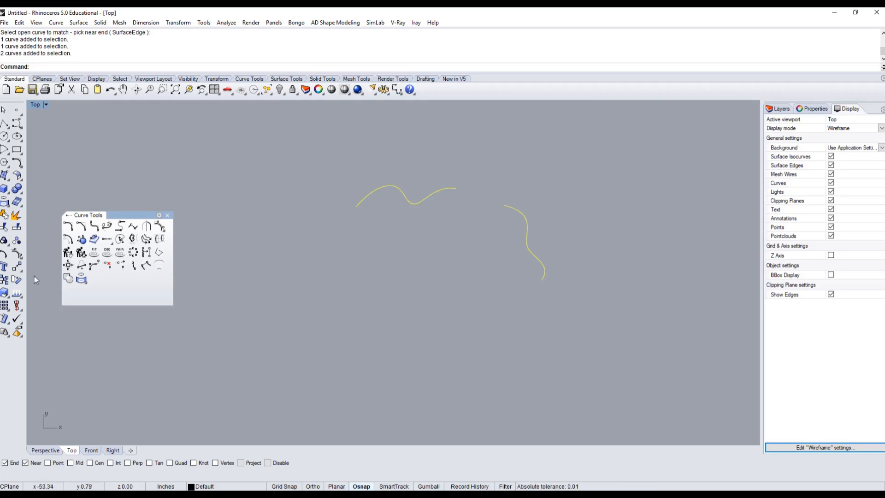
pyautogui.click(4, 279)
pyautogui.click(387, 262)
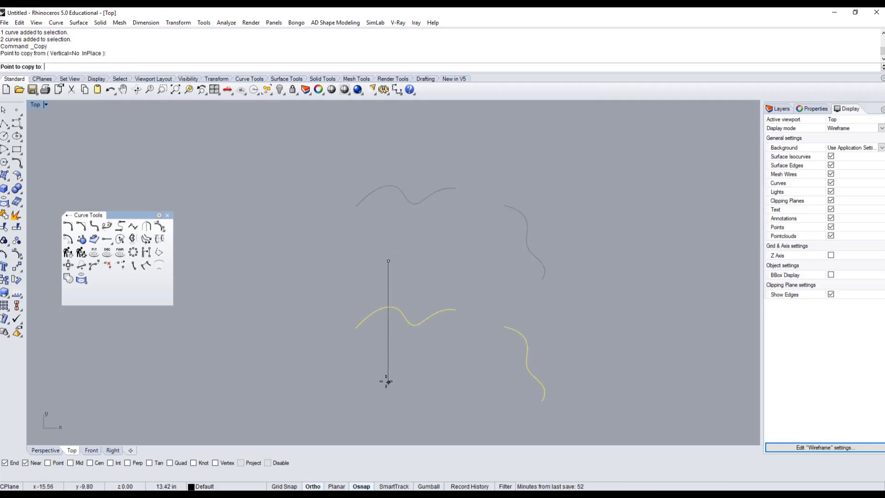
pyautogui.click(388, 381)
pyautogui.press('Return')
# Blend the upper top curve's right end to the upper right curve's top end with Tangency continuity at both ends
pyautogui.click(405, 263)
pyautogui.moveTo(437, 273); pyautogui.dragTo(419, 260, button='right')
pyautogui.scroll(2, 413, 278)
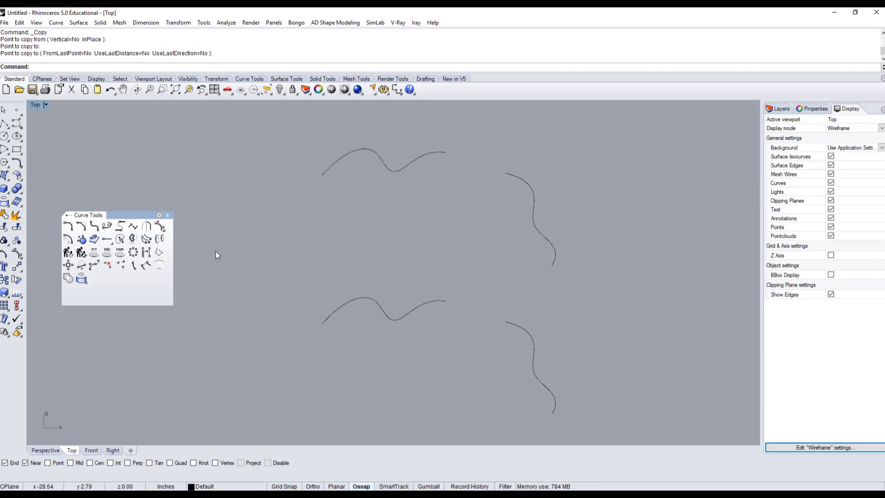
pyautogui.click(107, 226)
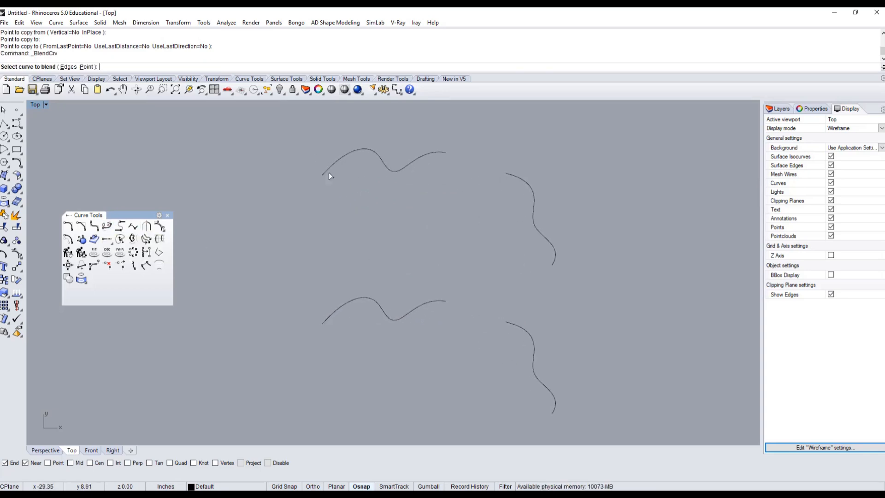
pyautogui.click(502, 175)
pyautogui.click(437, 151)
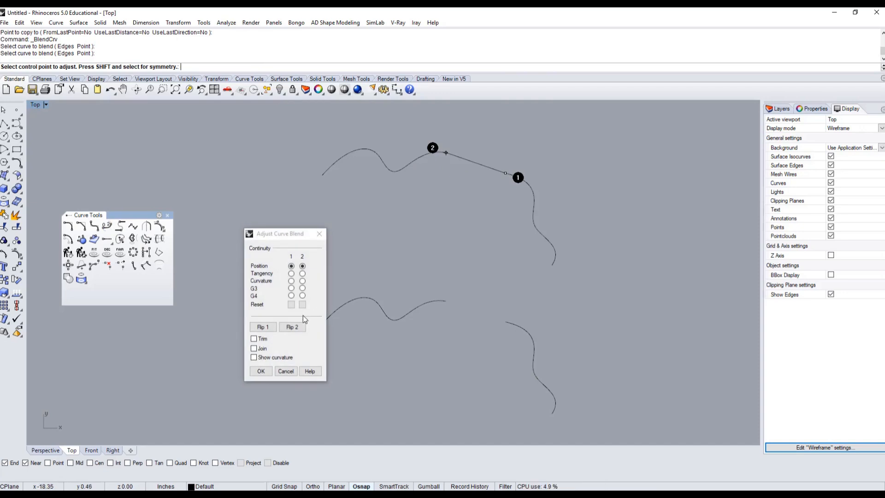
pyautogui.click(291, 274)
pyautogui.click(302, 273)
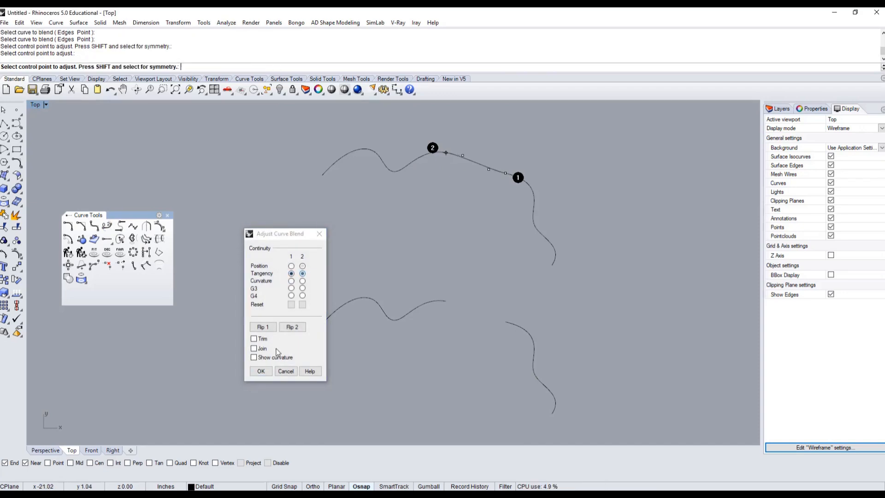
pyautogui.click(261, 371)
# Select the blend curve and the two curves it connects to inspect them as separate objects
pyautogui.click(477, 161)
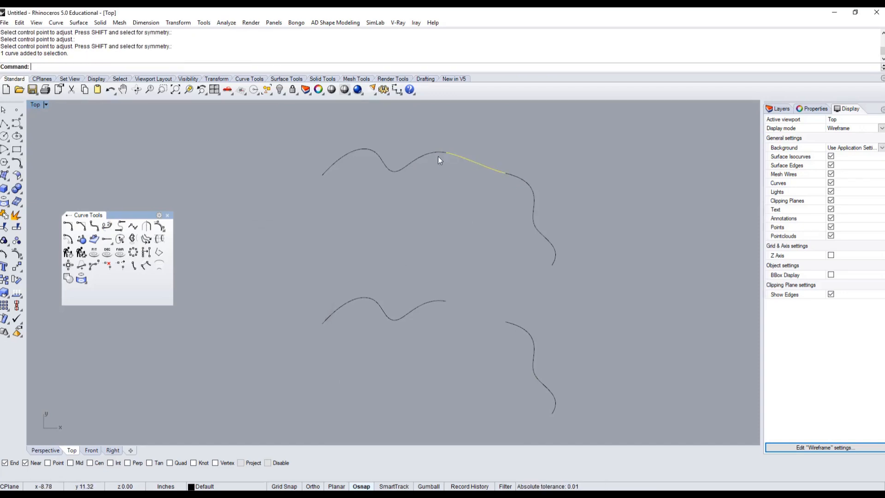
pyautogui.click(437, 154)
pyautogui.click(530, 185)
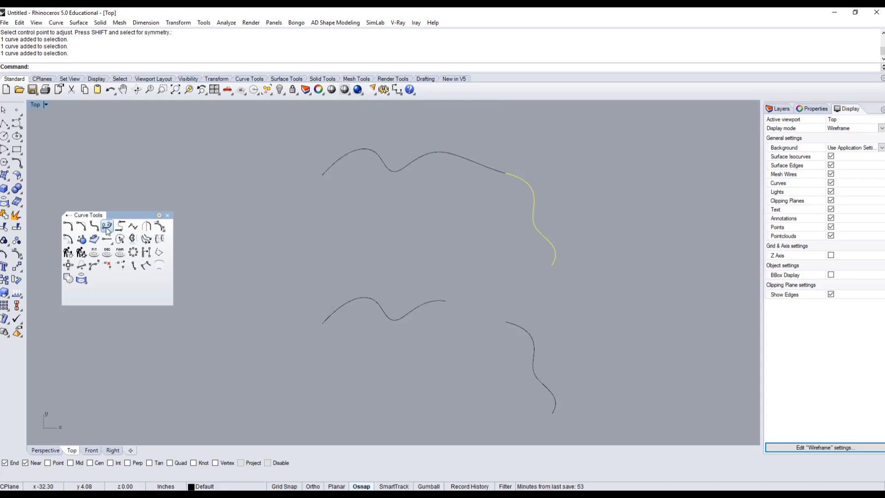
pyautogui.click(249, 223)
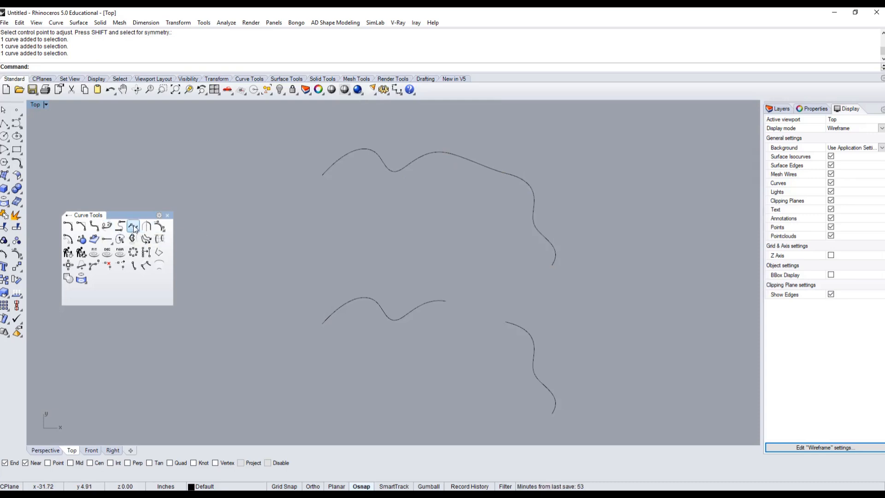
# Match the lower right curve's top end to the lower top curve's right end with Tangency and Average curves
pyautogui.click(134, 226)
pyautogui.click(506, 322)
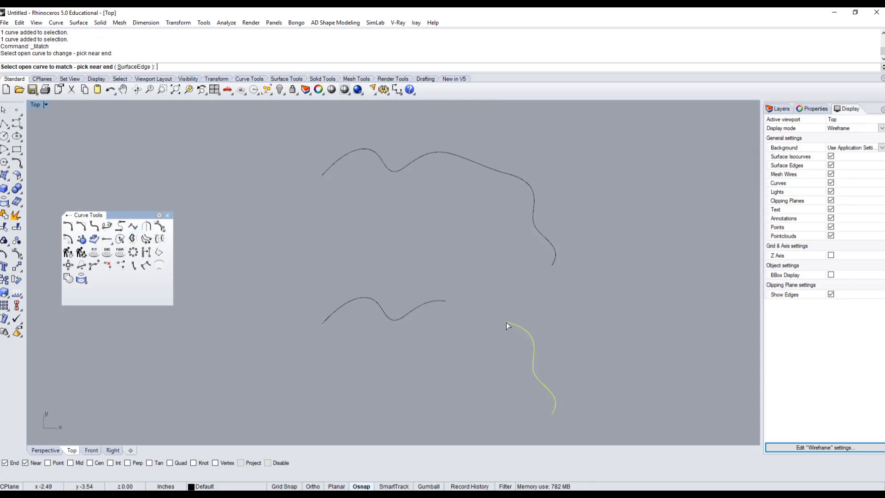
pyautogui.click(444, 303)
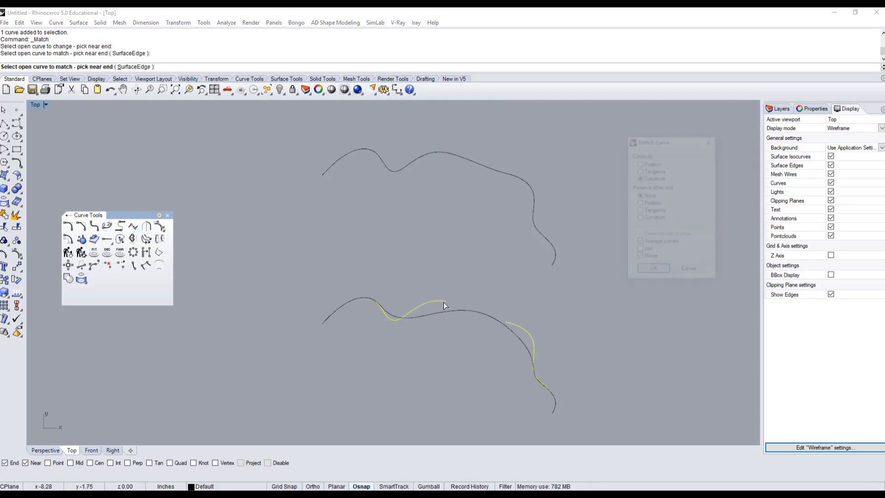
pyautogui.click(652, 171)
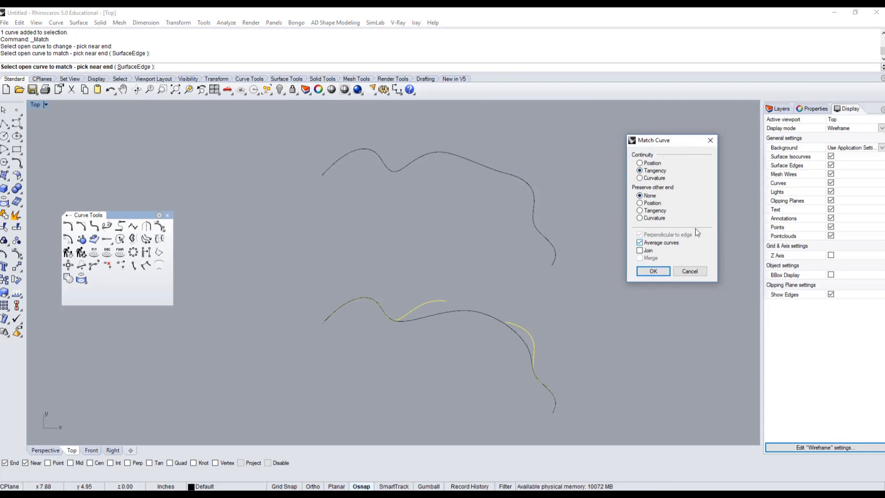
pyautogui.click(652, 272)
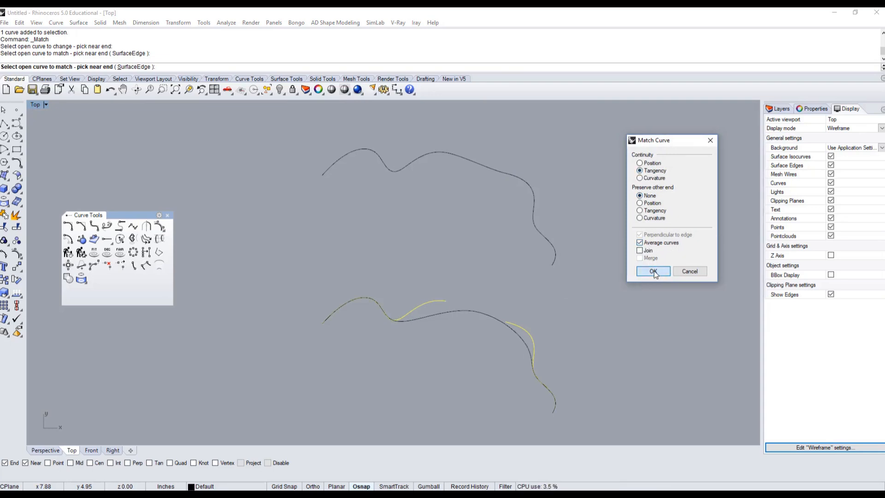
# Select the segments of the matched and blended curve pairs to compare which parts are separate objects
pyautogui.click(444, 312)
pyautogui.click(497, 317)
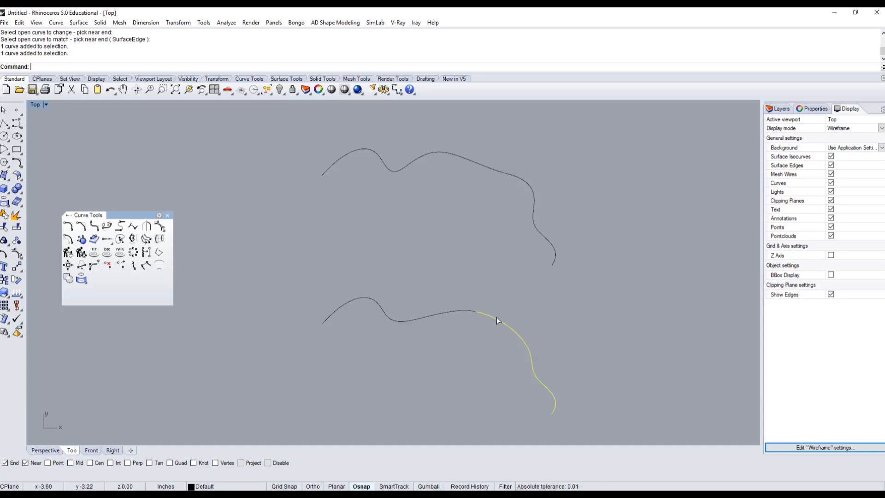
pyautogui.click(474, 311)
pyautogui.click(488, 311)
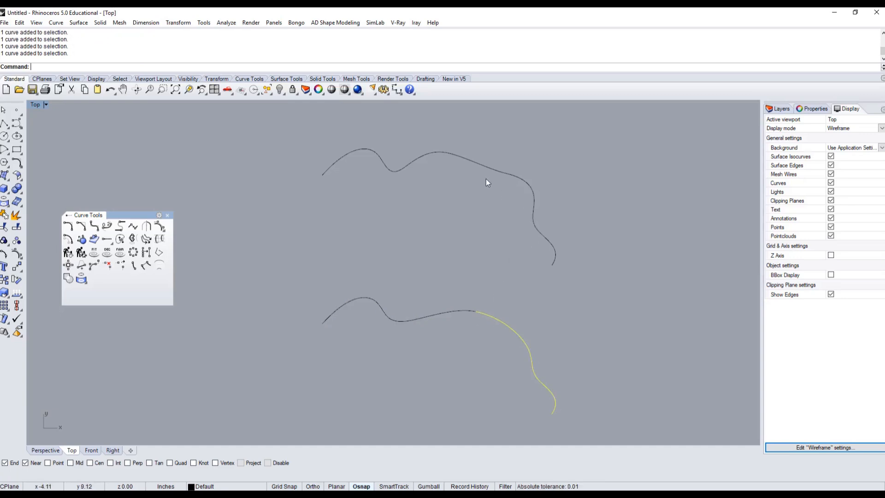
pyautogui.click(488, 166)
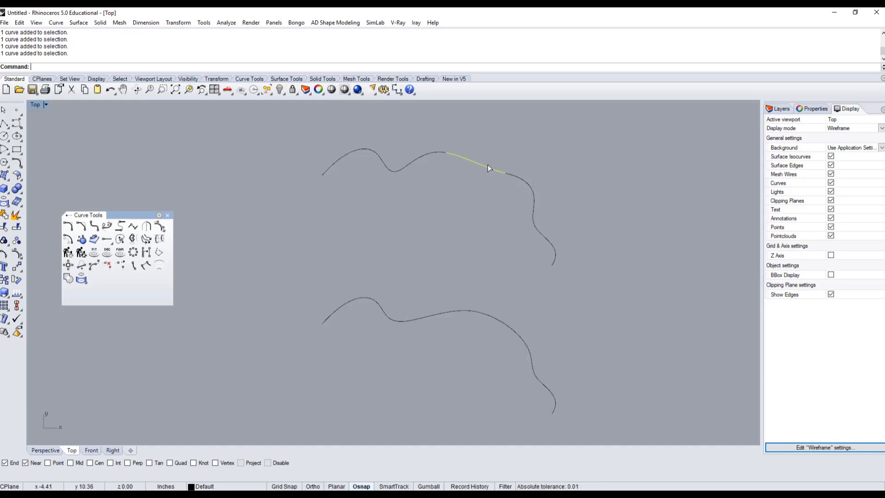
pyautogui.click(510, 175)
pyautogui.click(424, 154)
pyautogui.click(453, 204)
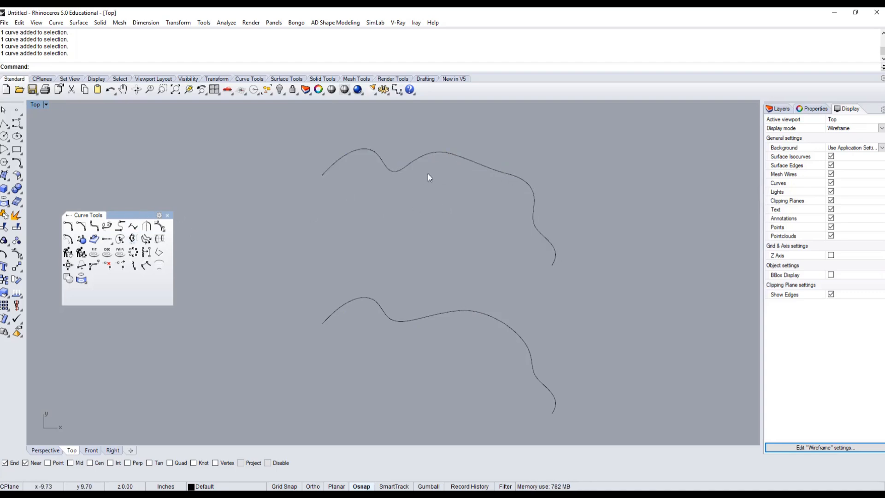